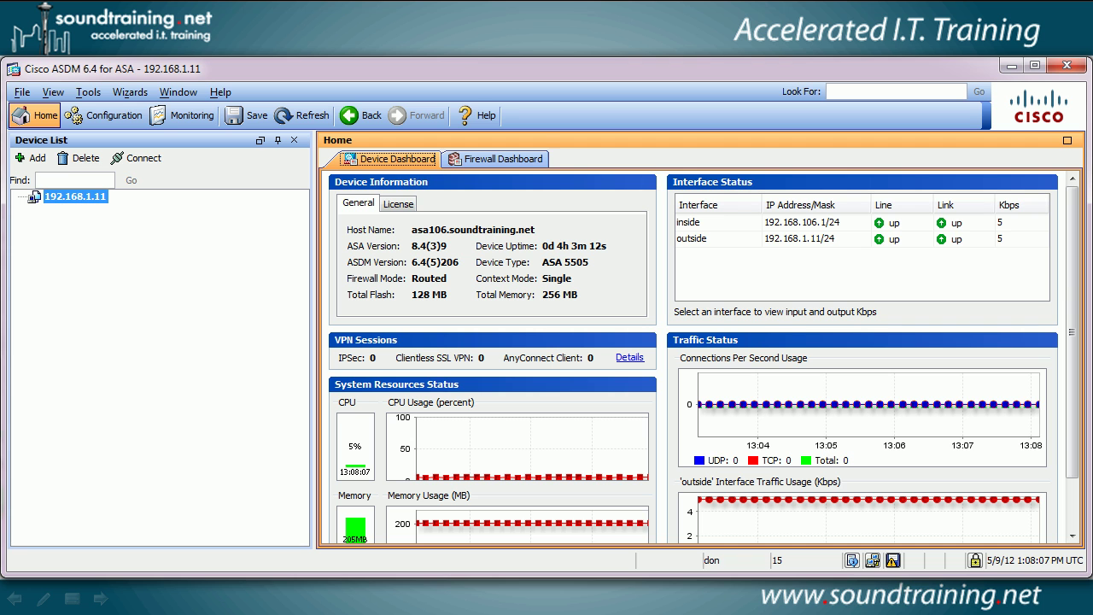
Start adding an interface under Device Setup > Interfaces and select switch port Ethernet0/3
{"action": "left_click", "coordinate": [116, 120]}
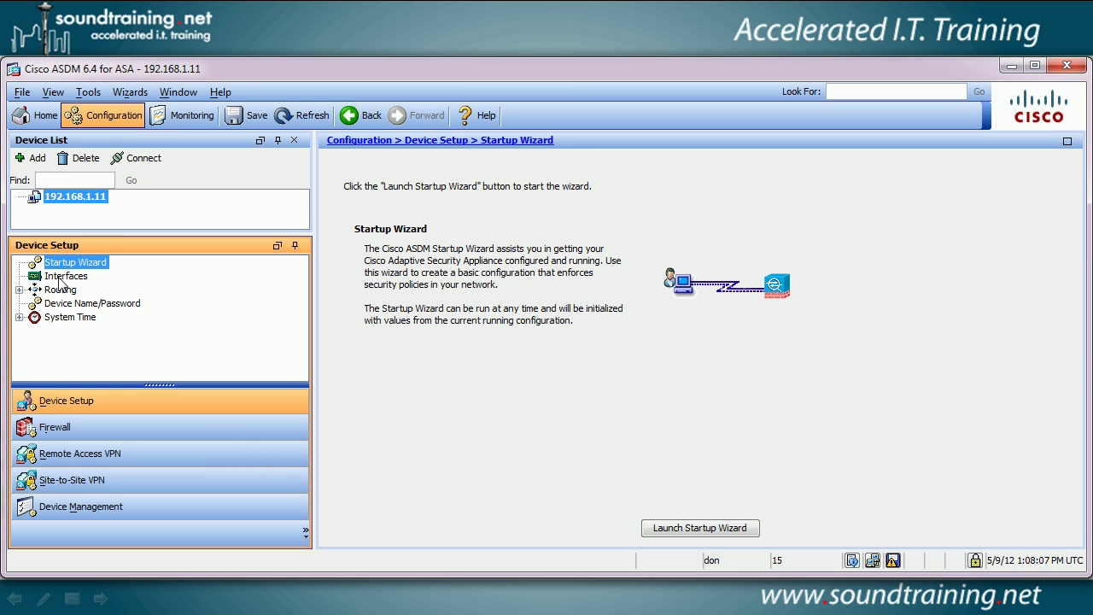
{"action": "left_click", "coordinate": [61, 277]}
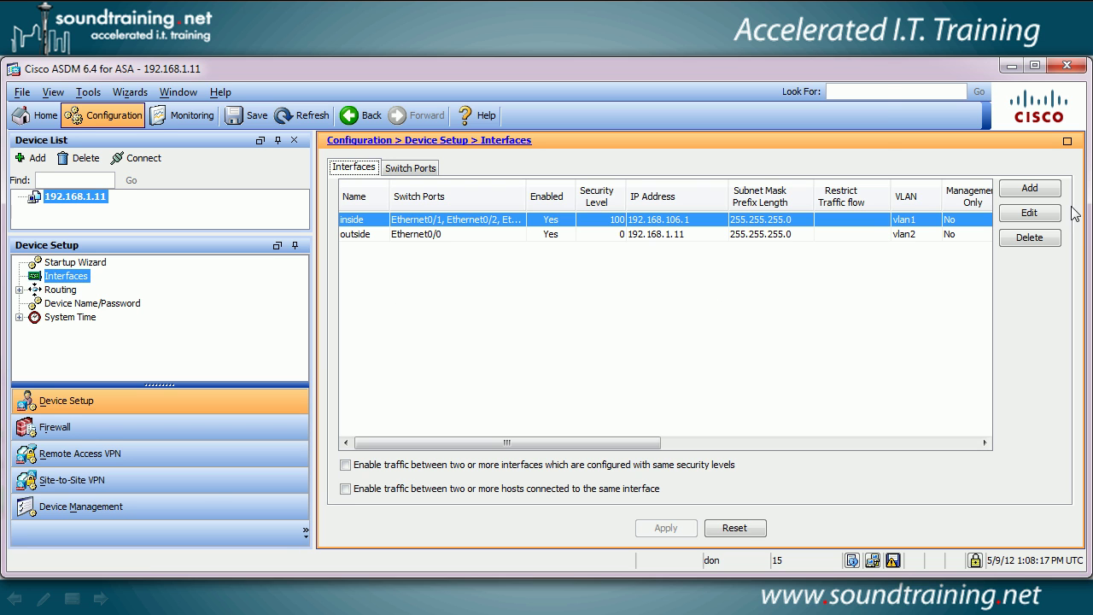
{"action": "left_click", "coordinate": [1029, 189]}
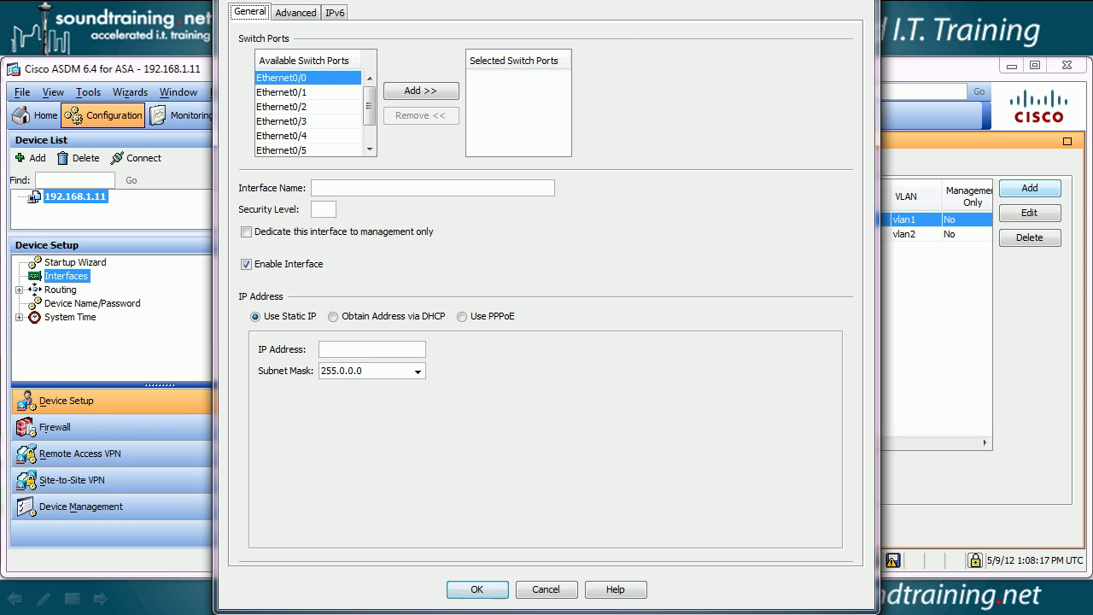
{"action": "left_click_drag", "start_coordinate": [624, 0], "coordinate": [625, 23]}
{"action": "left_click_drag", "start_coordinate": [557, 3], "coordinate": [557, 19]}
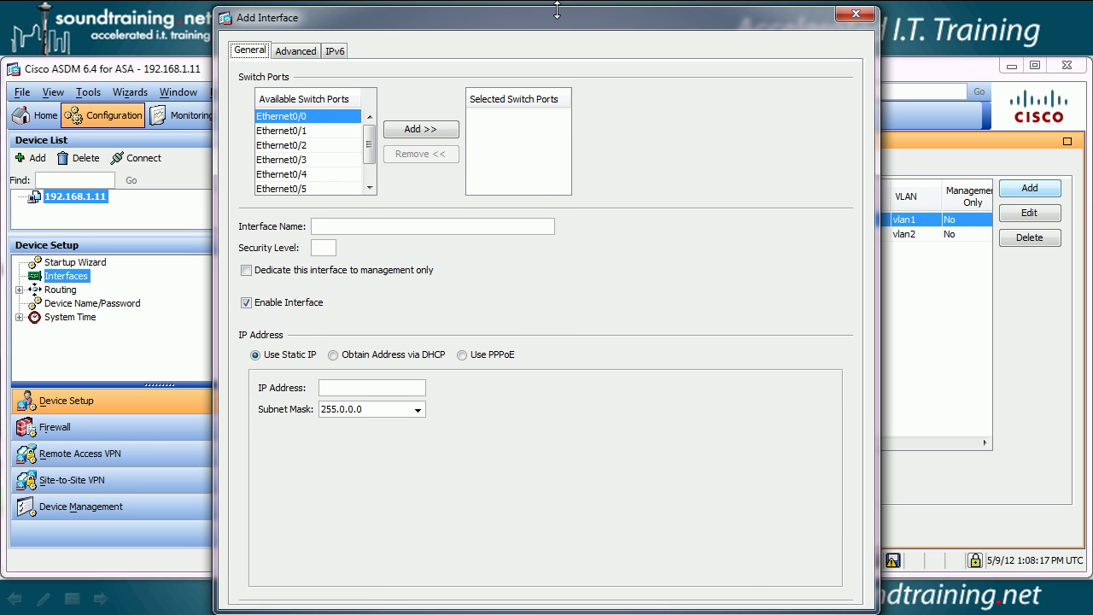
{"action": "left_click", "coordinate": [287, 162]}
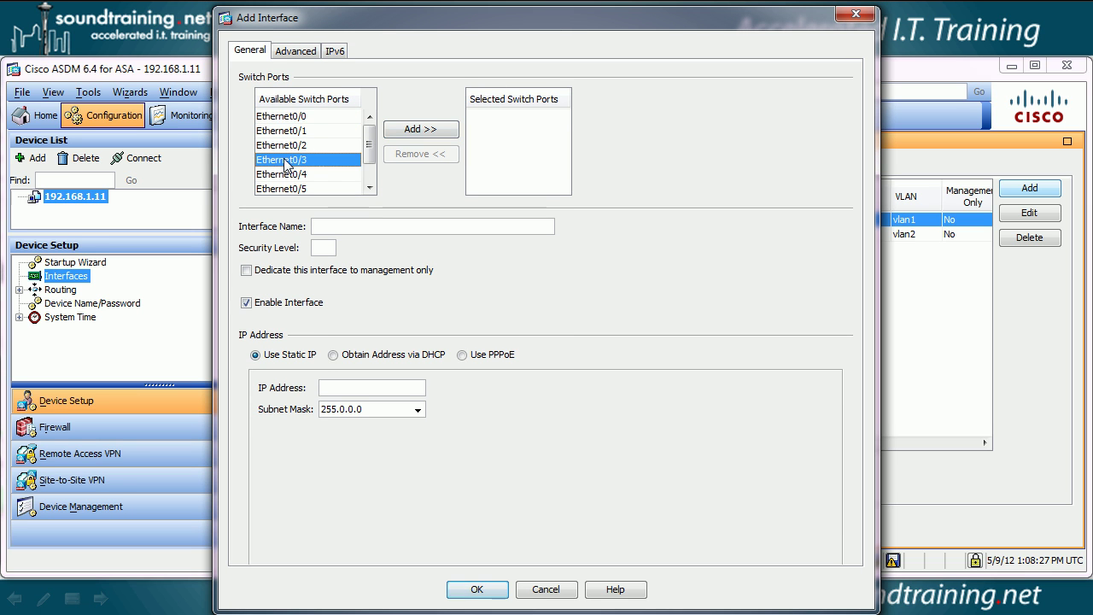
Assign Ethernet0/3 to the interface, set VLAN ID 12, and block its traffic to vlan1 (inside)
{"action": "left_click", "coordinate": [415, 129]}
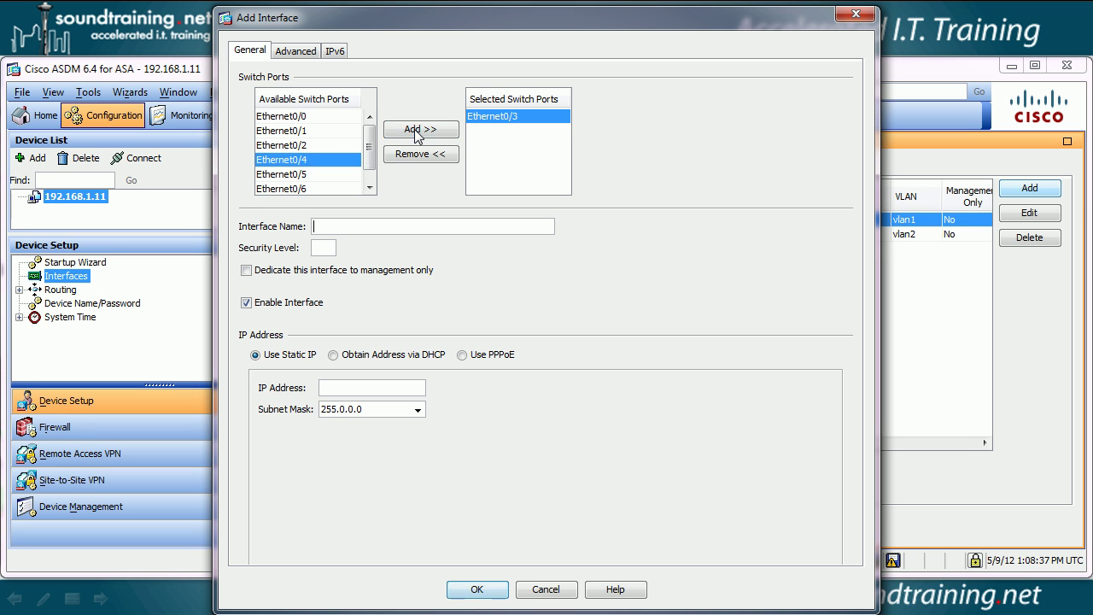
{"action": "left_click", "coordinate": [476, 224]}
{"action": "left_click", "coordinate": [297, 52]}
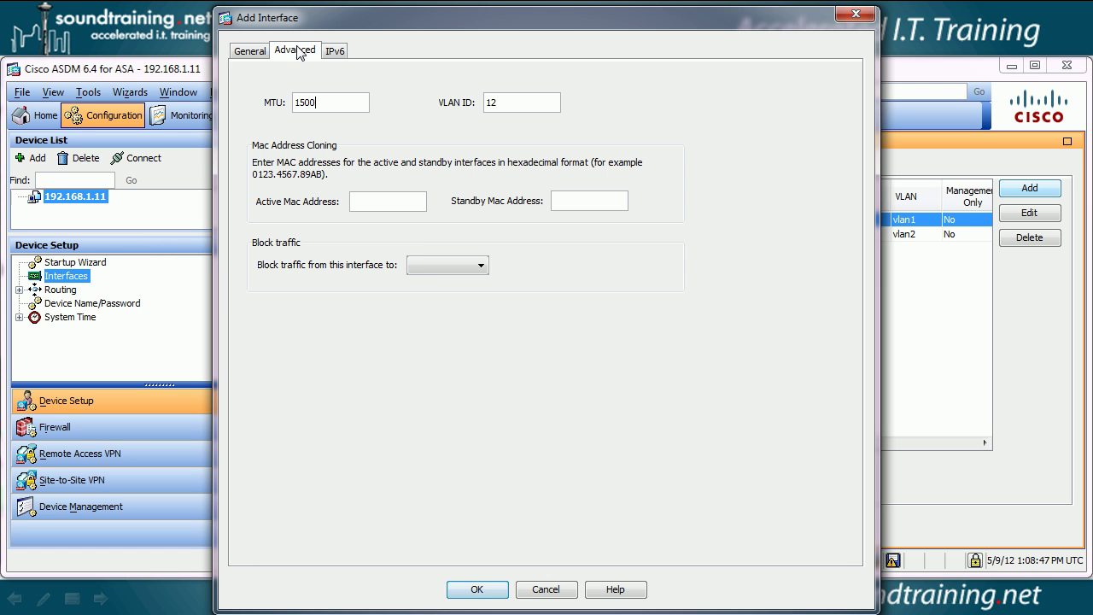
{"action": "left_click", "coordinate": [430, 266]}
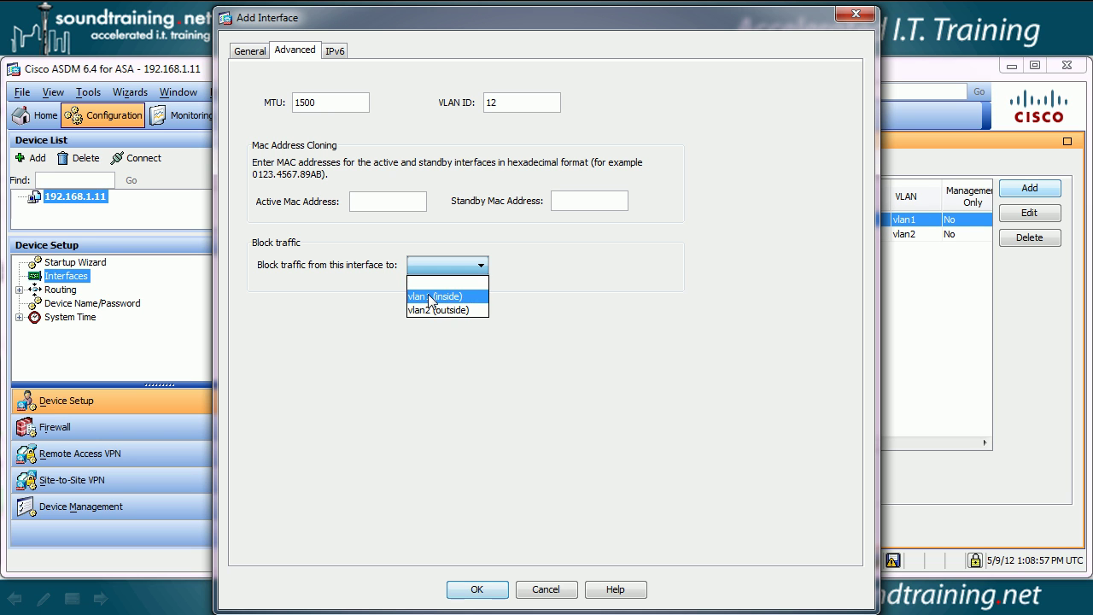
{"action": "left_click", "coordinate": [431, 297]}
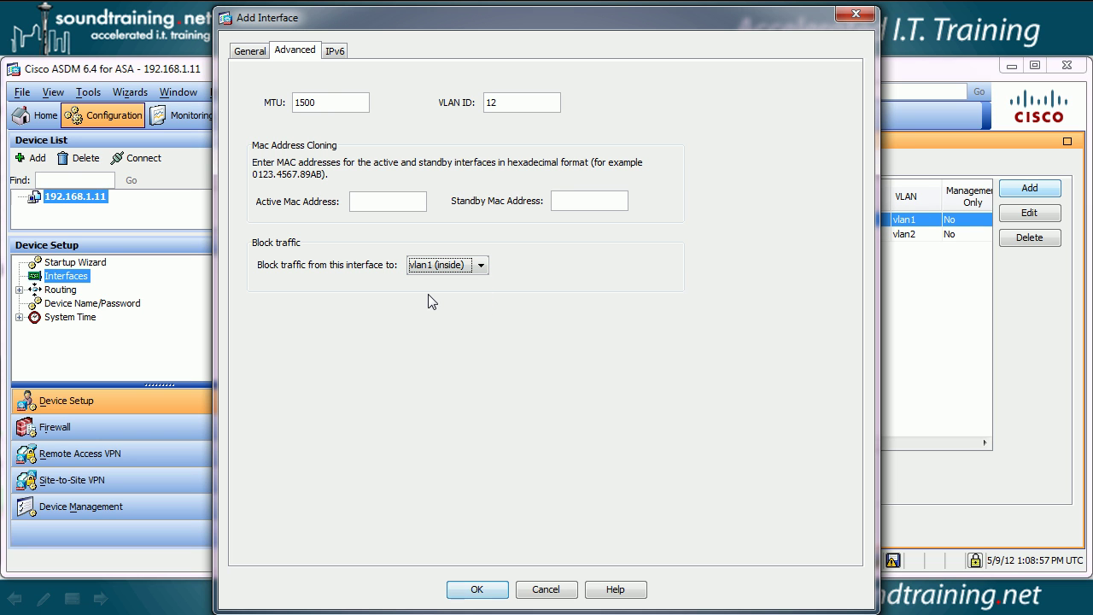
Name the interface DMZ with security level 50, IP 172.16.0.1, mask 255.255.255.0, and confirm
{"action": "left_click", "coordinate": [250, 53]}
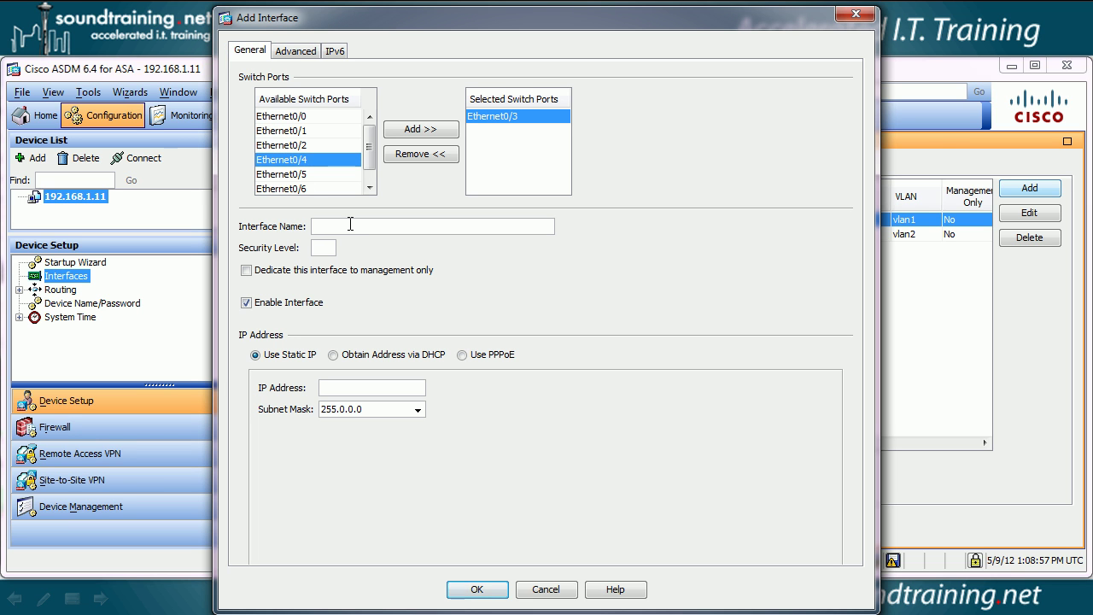
{"action": "type", "text": "DMZ"}
{"action": "key", "text": "Tab"}
{"action": "type", "text": "50"}
{"action": "type", "text": "172.16.0.1"}
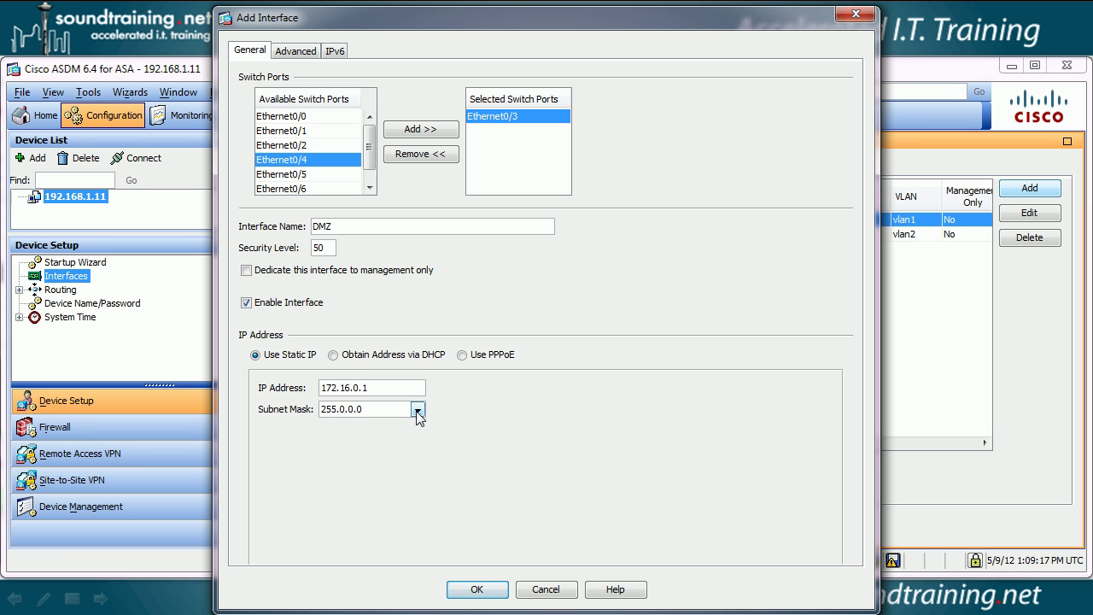
{"action": "left_click", "coordinate": [417, 411]}
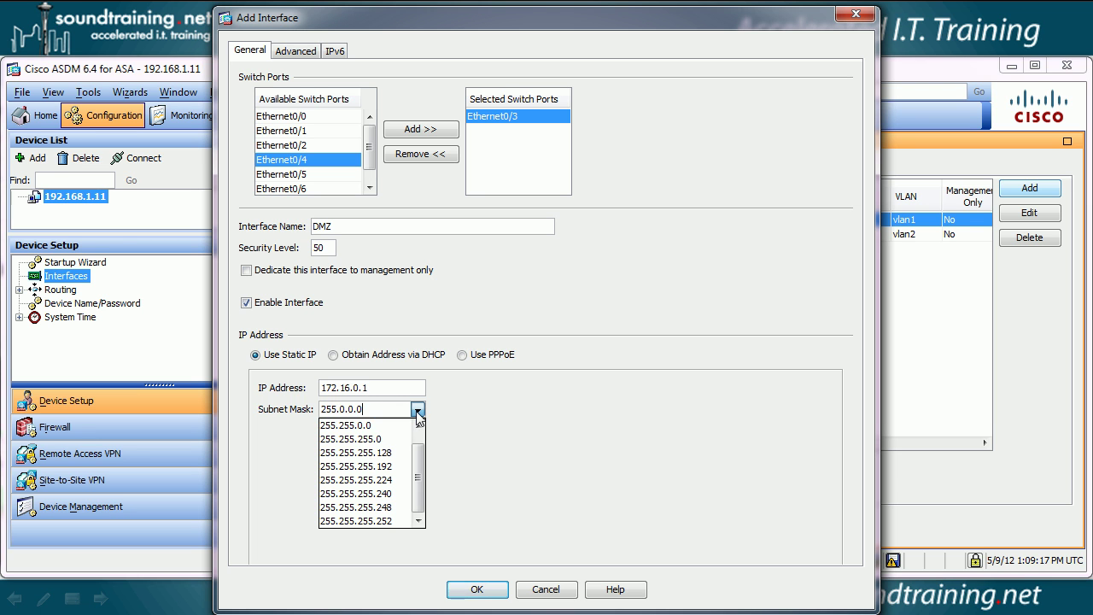
{"action": "left_click", "coordinate": [377, 439]}
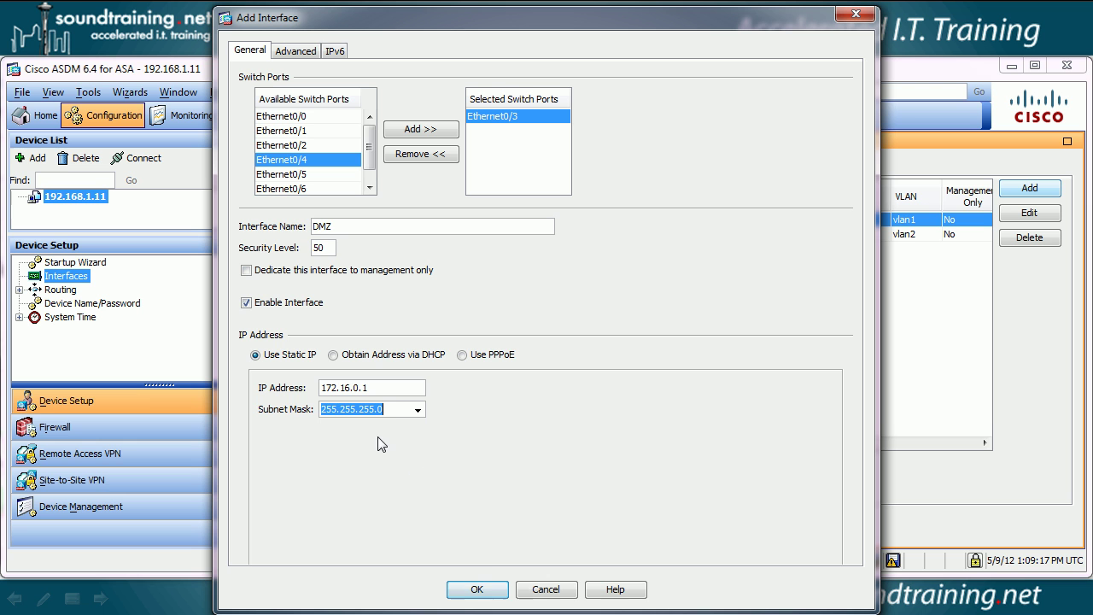
{"action": "left_click", "coordinate": [478, 591]}
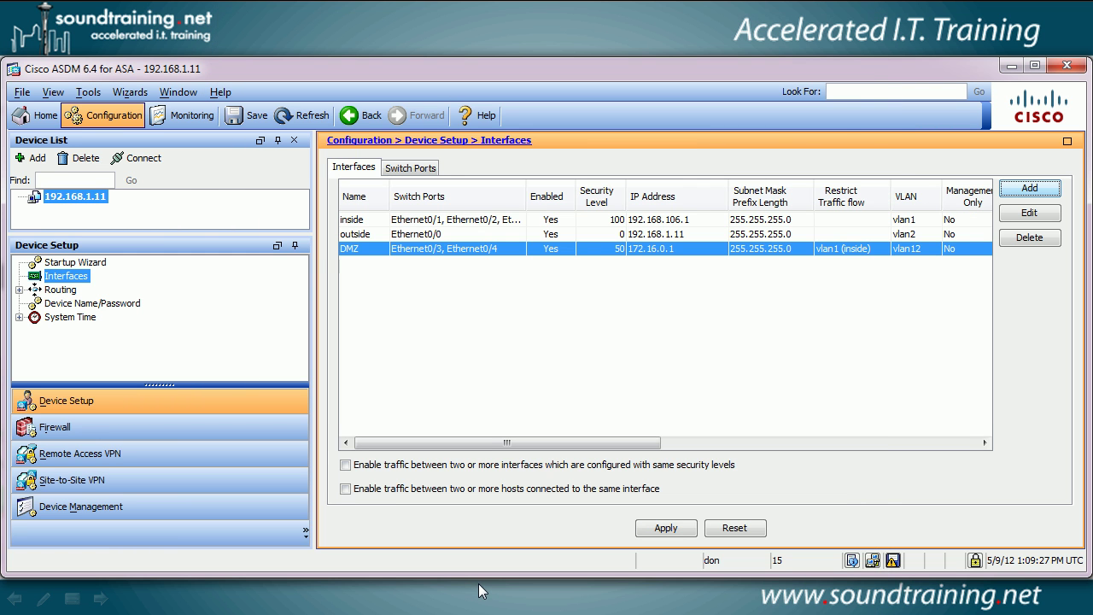
Apply the vlan12 DMZ interface changes and send the previewed CLI commands to the ASA
{"action": "left_click", "coordinate": [667, 530]}
{"action": "left_click", "coordinate": [666, 529]}
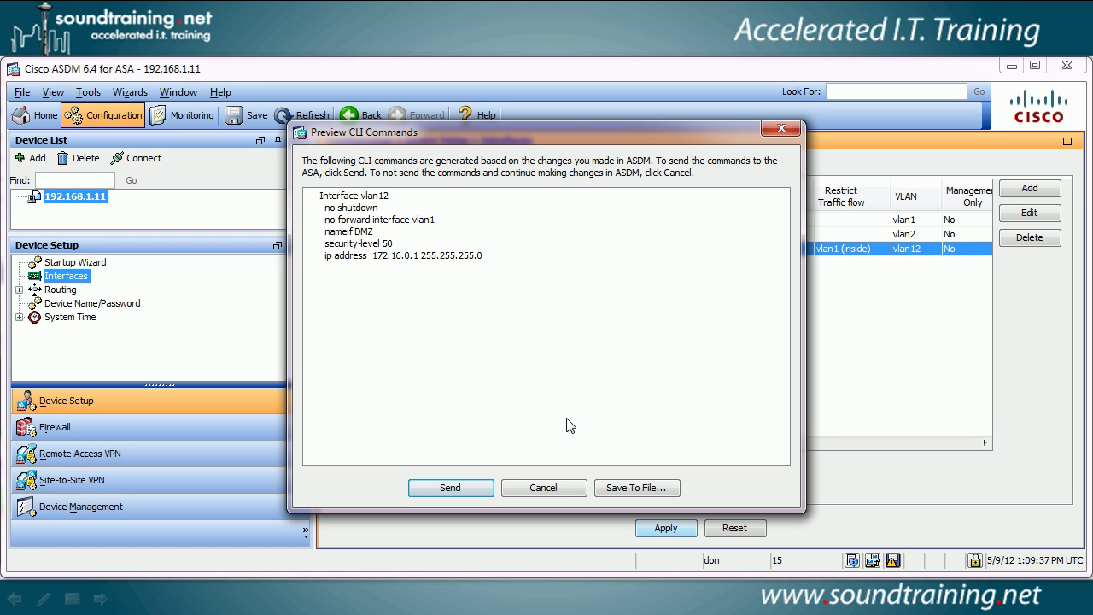
{"action": "left_click", "coordinate": [450, 488]}
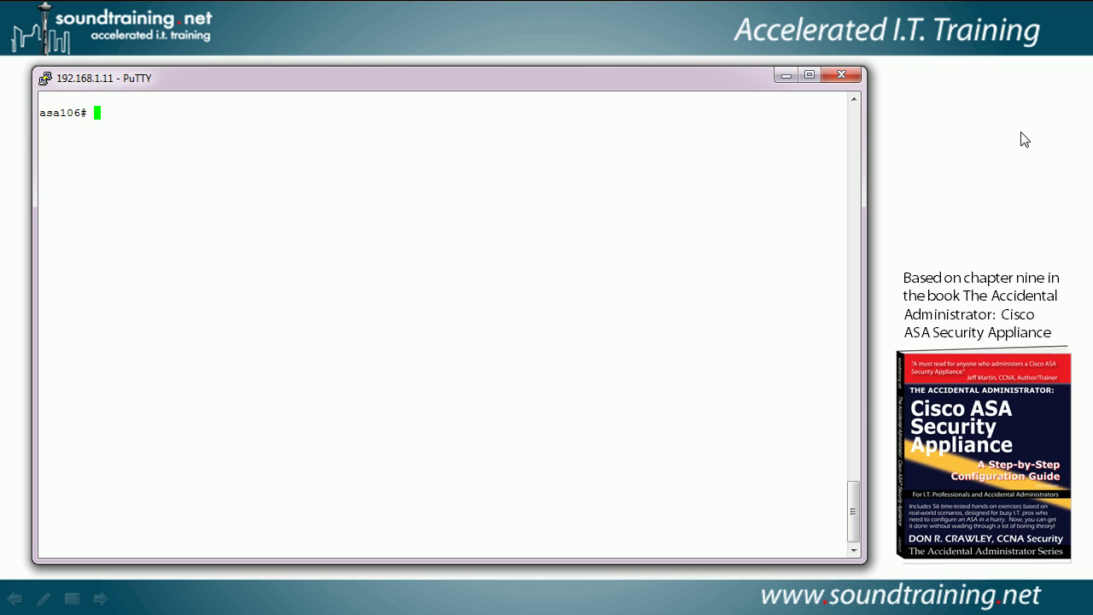
In config mode, create object DMZ_outside with subnet 0 0 and nat (DMZ,outside) dynamic interface
{"action": "type", "text": "conf t"}
{"action": "key", "text": "Return"}
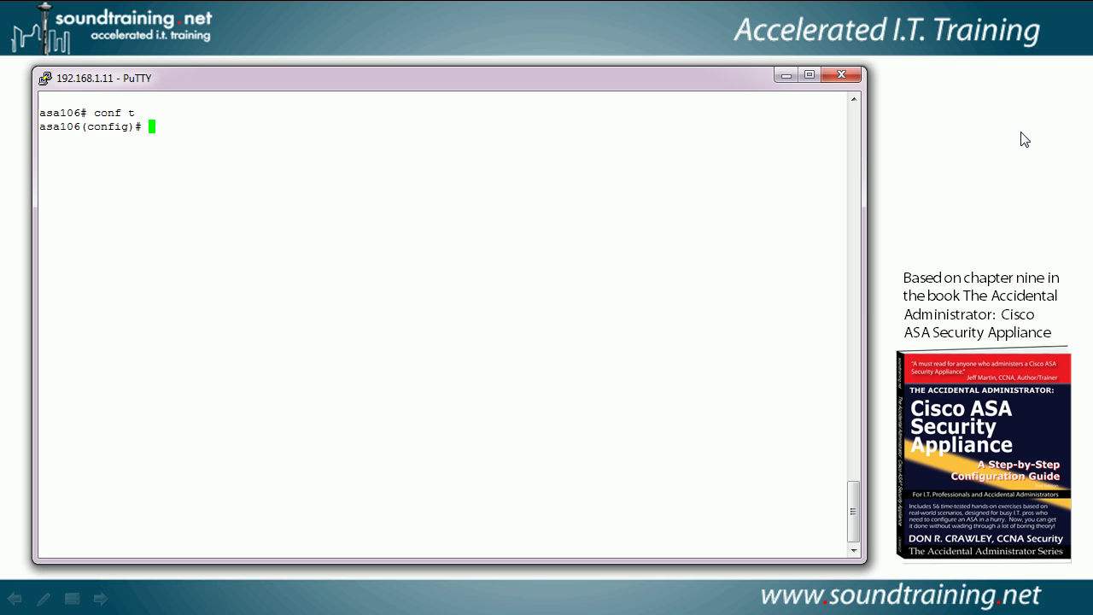
{"action": "type", "text": "object network DMZ_outside"}
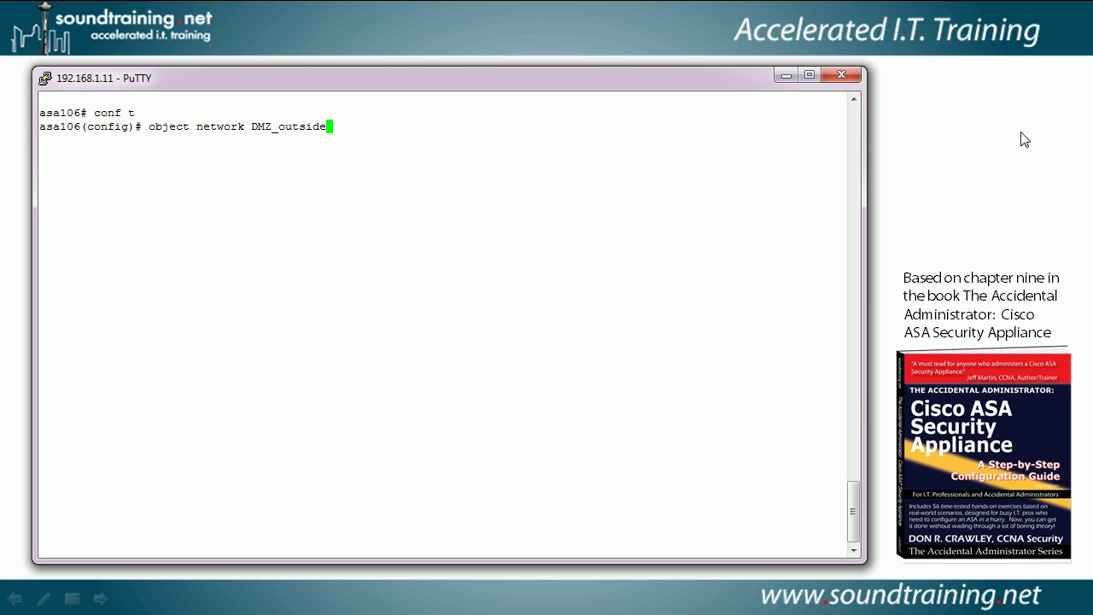
{"action": "key", "text": "Return"}
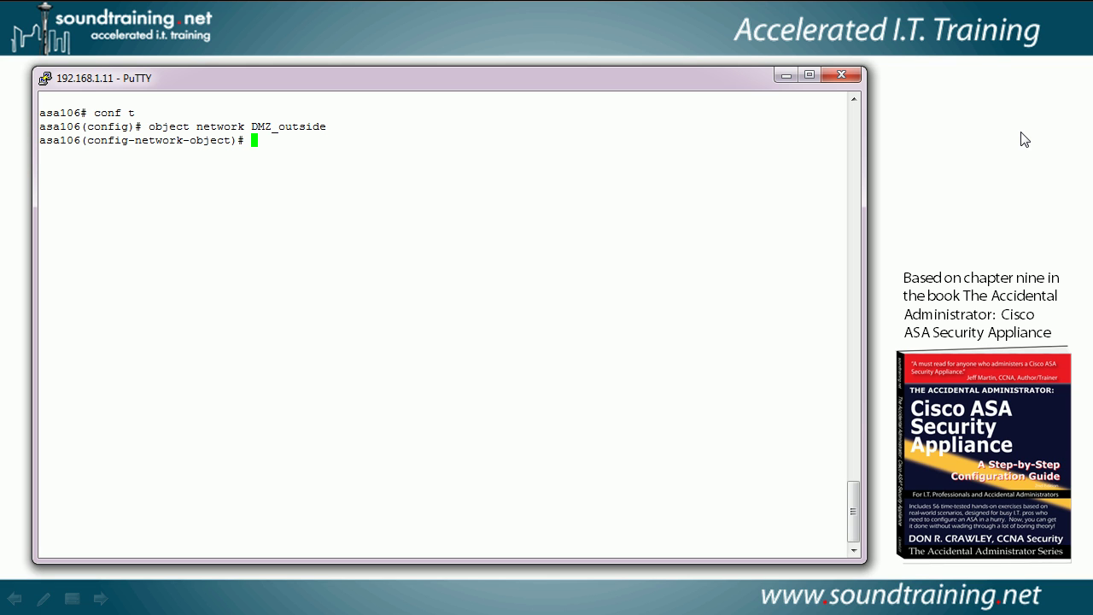
{"action": "type", "text": "subnet 0 0"}
{"action": "key", "text": "Return"}
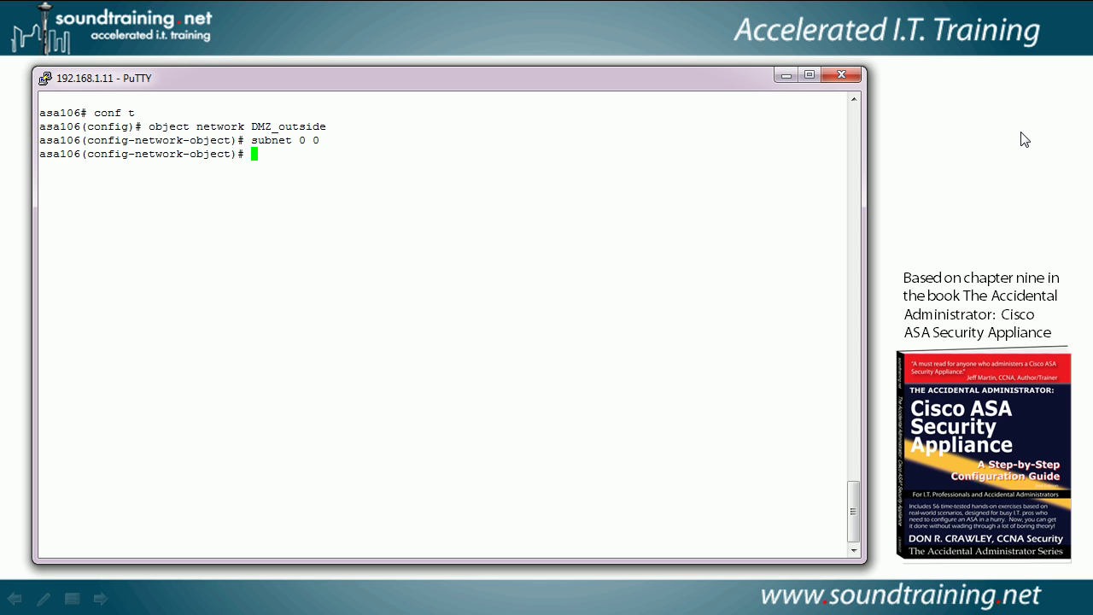
{"action": "type", "text": "nat (DMZ,outside) dynamic"}
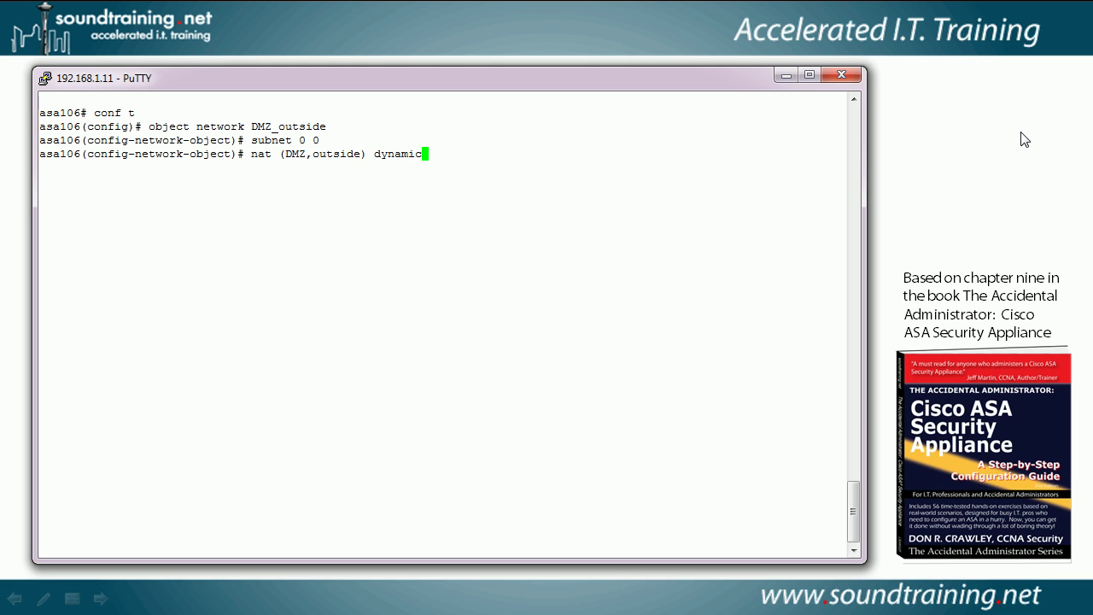
{"action": "type", "text": " interface"}
{"action": "key", "text": "Return"}
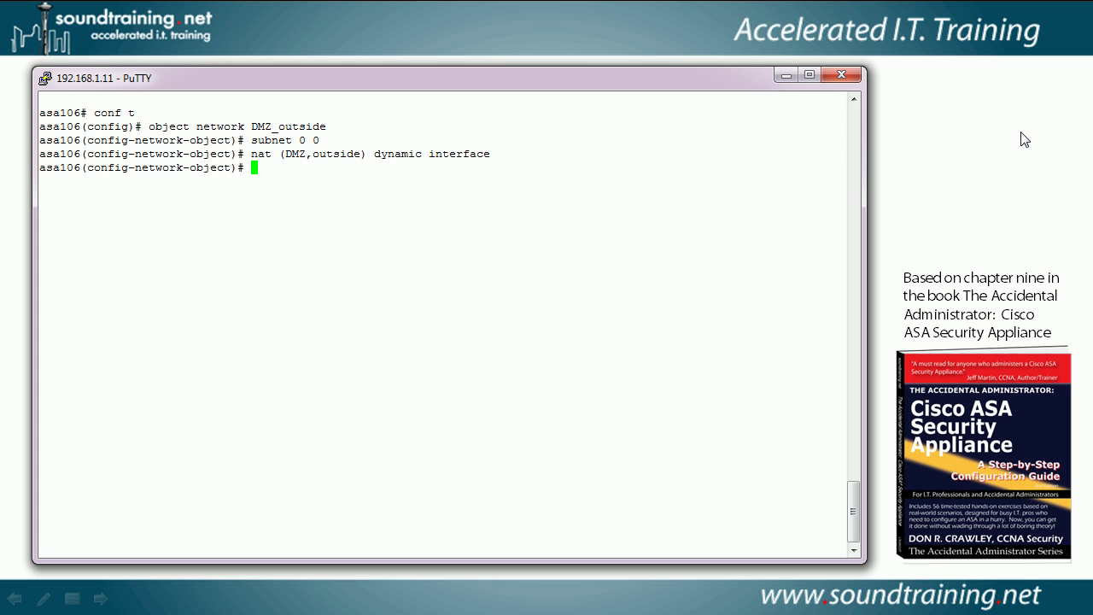